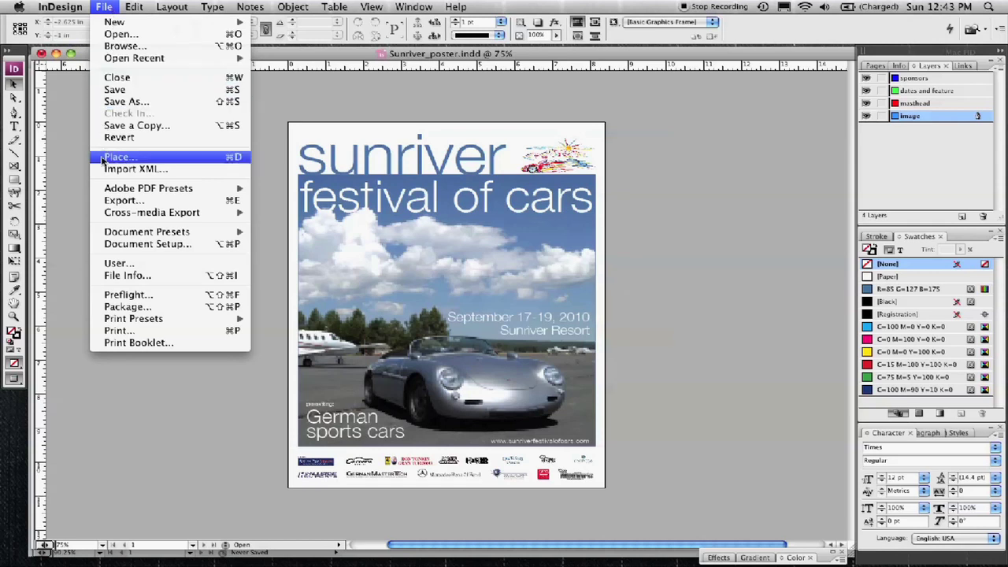
Cancel the PDF export and switch to Normal screen mode to show the left pasteboard.
left_click(106, 201)
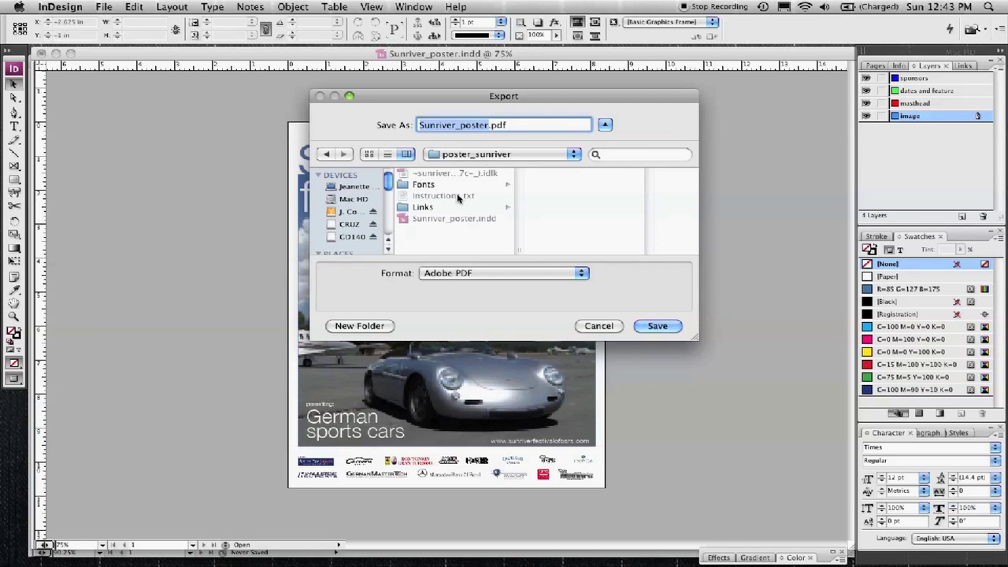
left_click(597, 326)
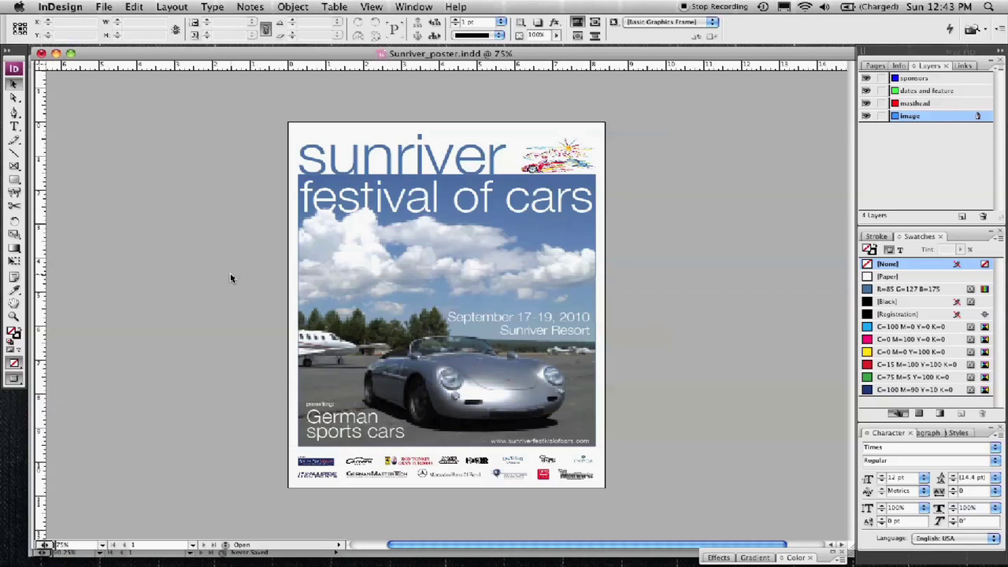
key("w")
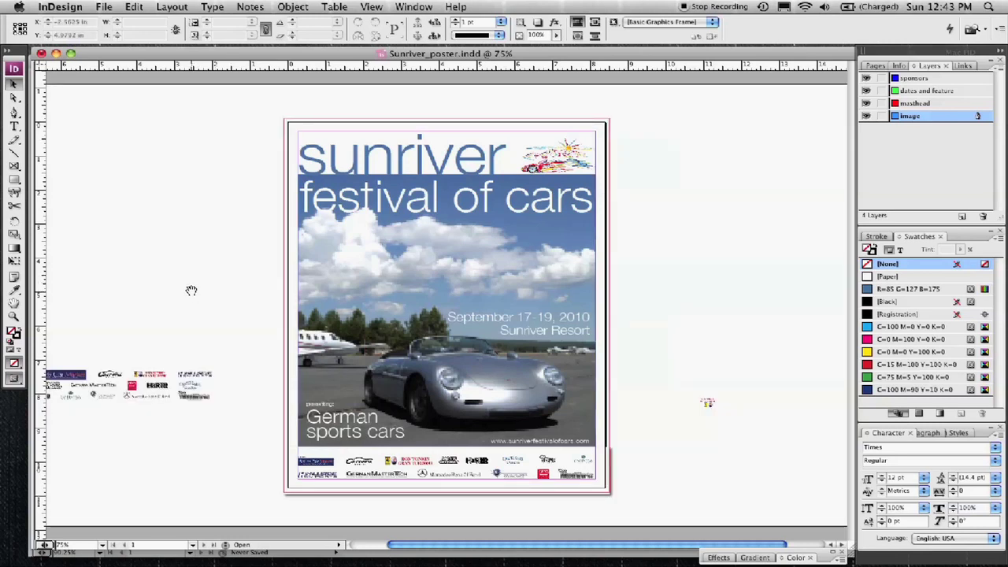
left_click_drag(191, 288, 221, 279)
left_click_drag(144, 284, 201, 287)
Delete the stray sponsor-logo group and the small item right of the poster.
left_click(160, 384)
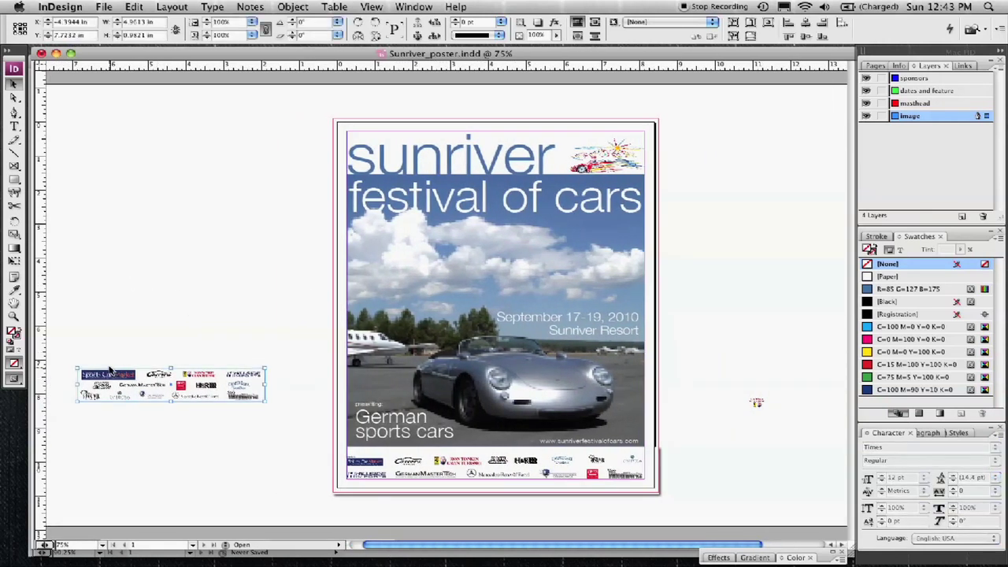
key("Delete")
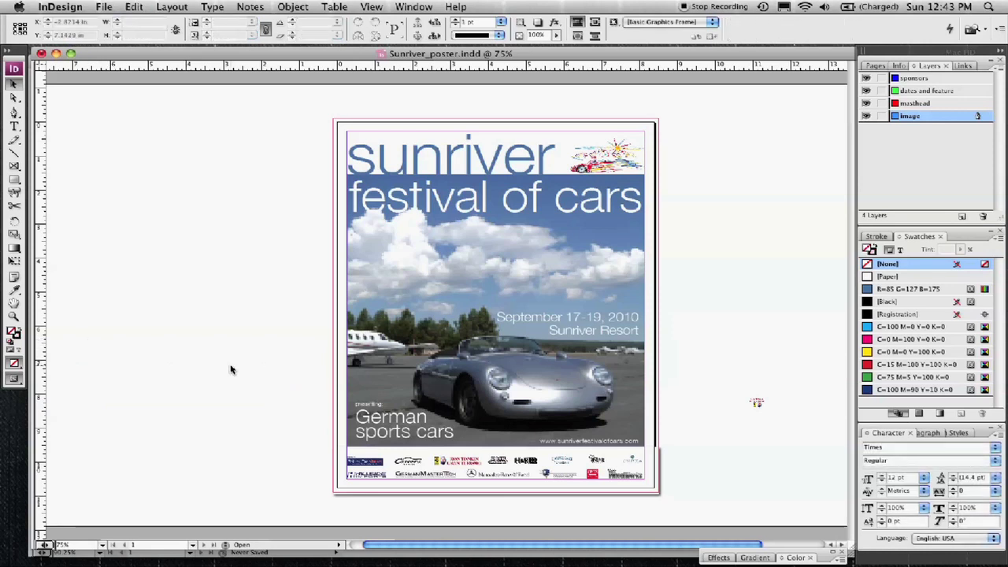
left_click_drag(754, 402, 635, 405)
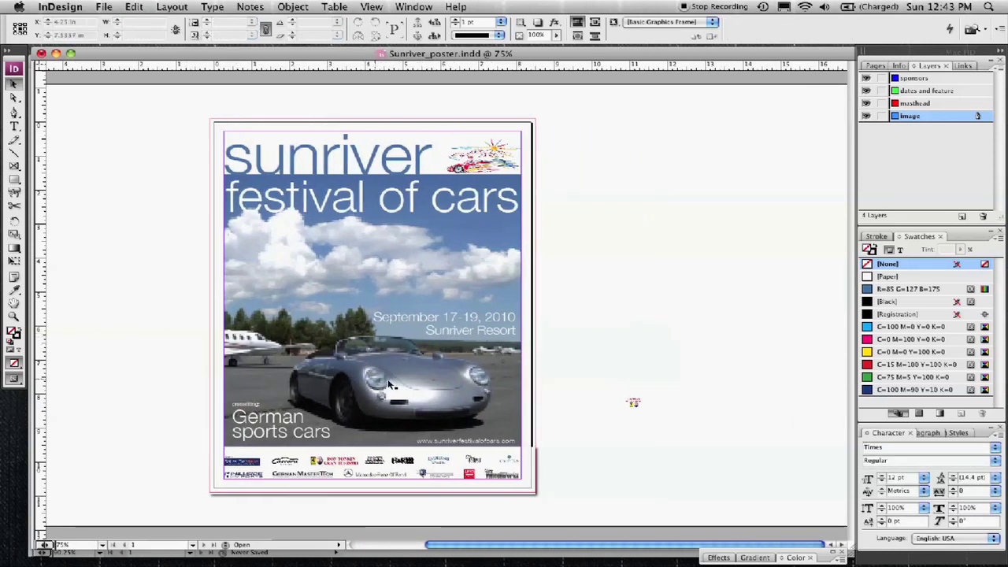
left_click(633, 402)
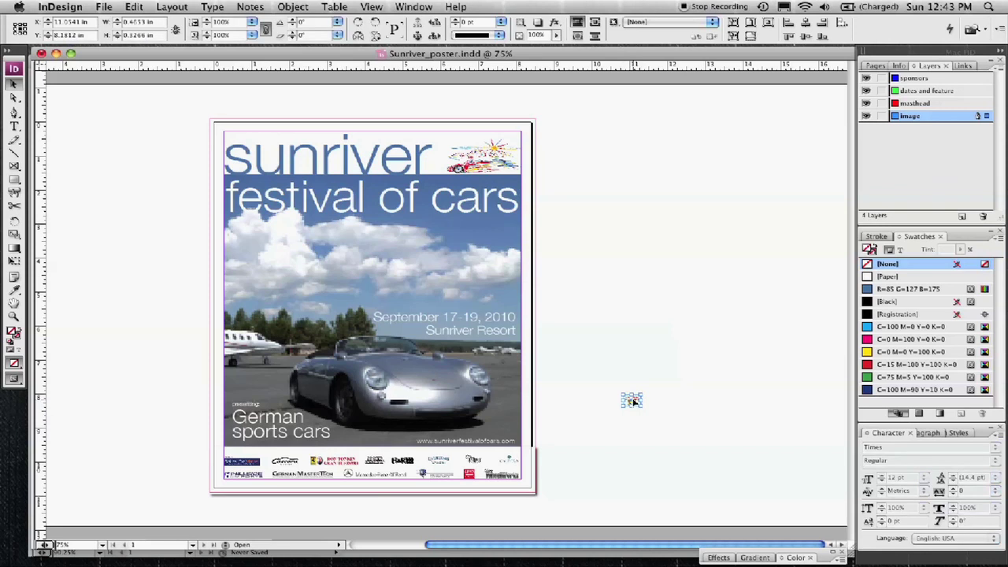
key("Delete")
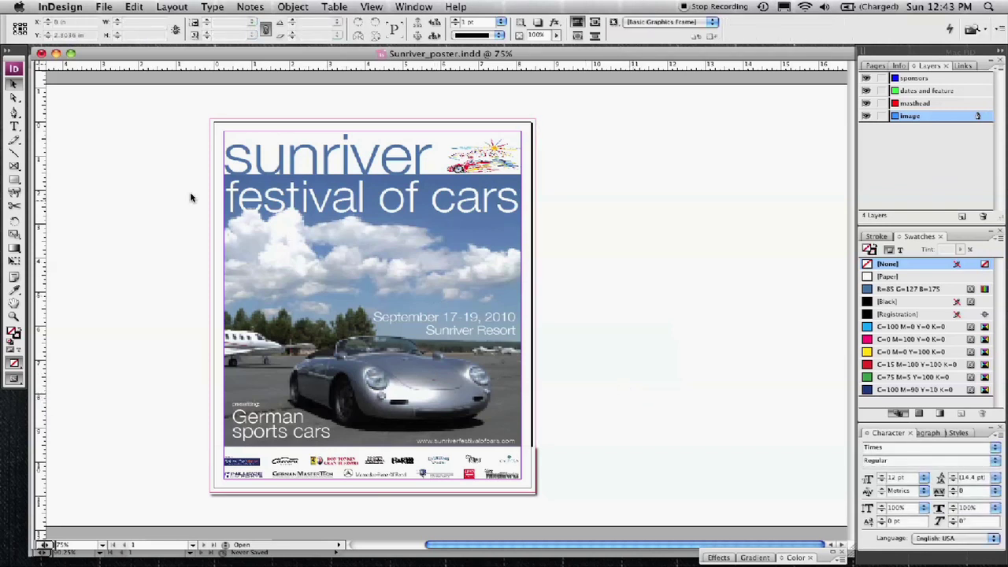
Start File > Export to save Sunriver_poster.pdf on the Desktop, and enlarge the dialog.
left_click(105, 6)
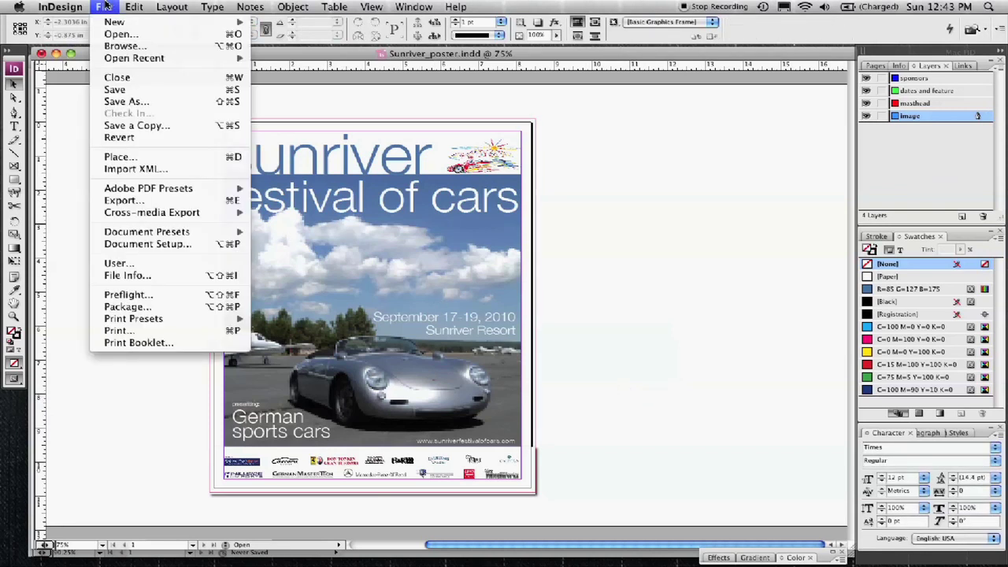
left_click(95, 203)
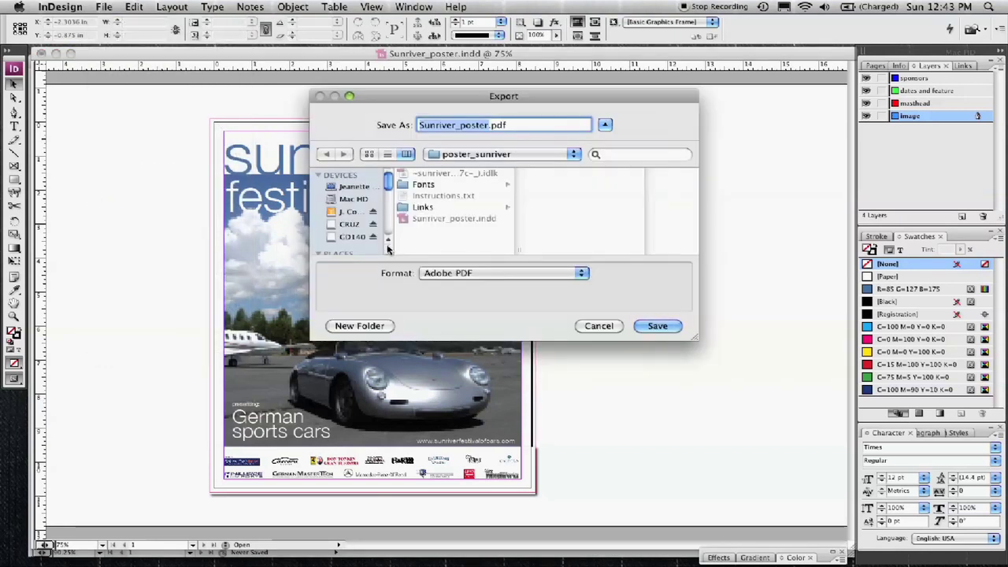
scroll(358, 232, "down", 3)
left_click(353, 228)
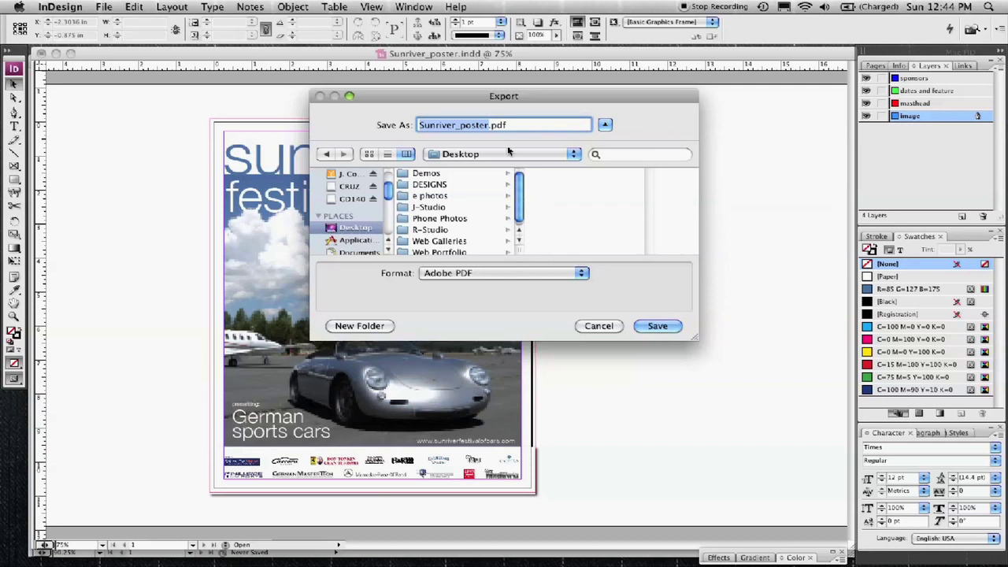
left_click(461, 128)
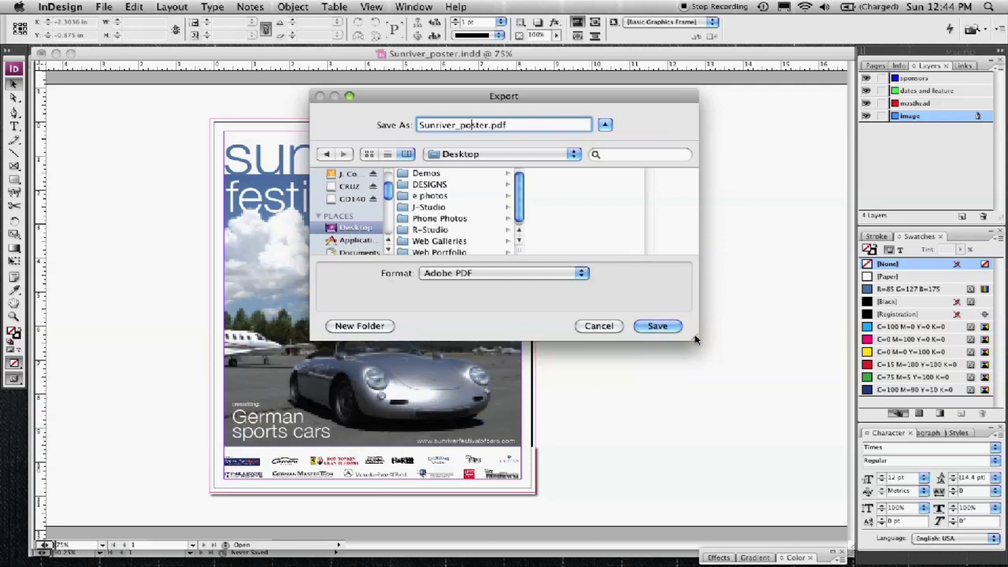
left_click_drag(694, 339, 700, 386)
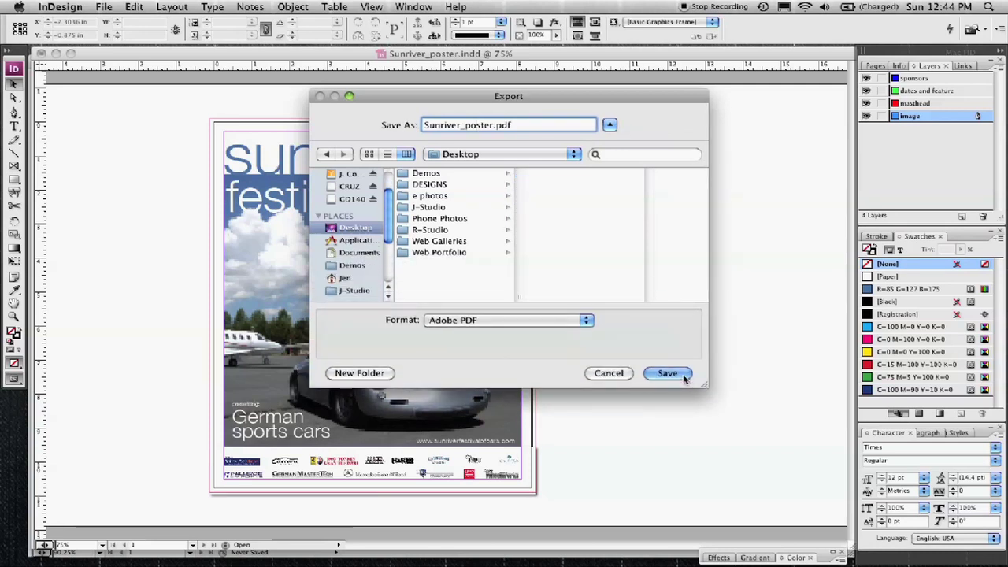
Confirm the Desktop save and choose the [PDF/X-1a:2001] PDF preset.
left_click(684, 375)
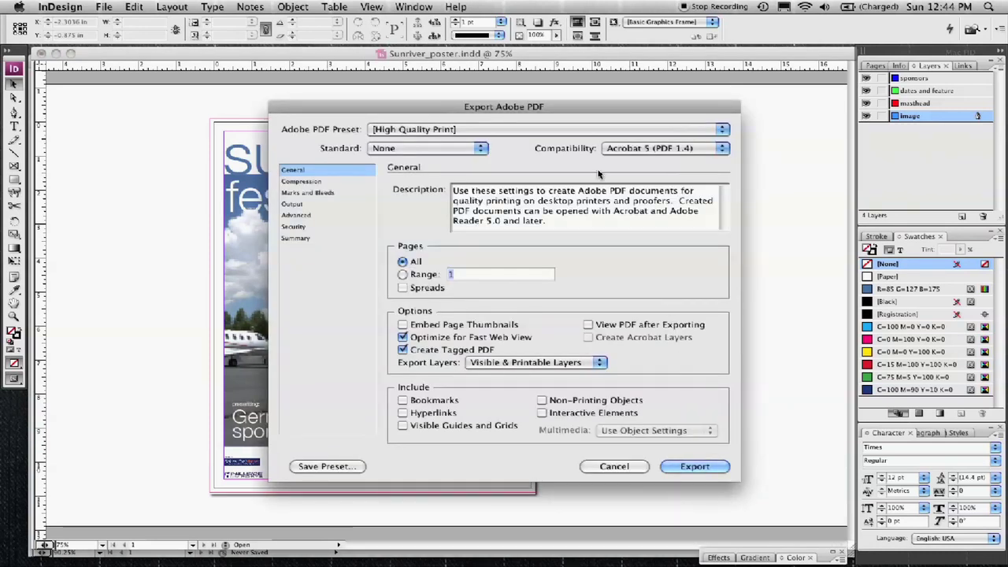
left_click(579, 131)
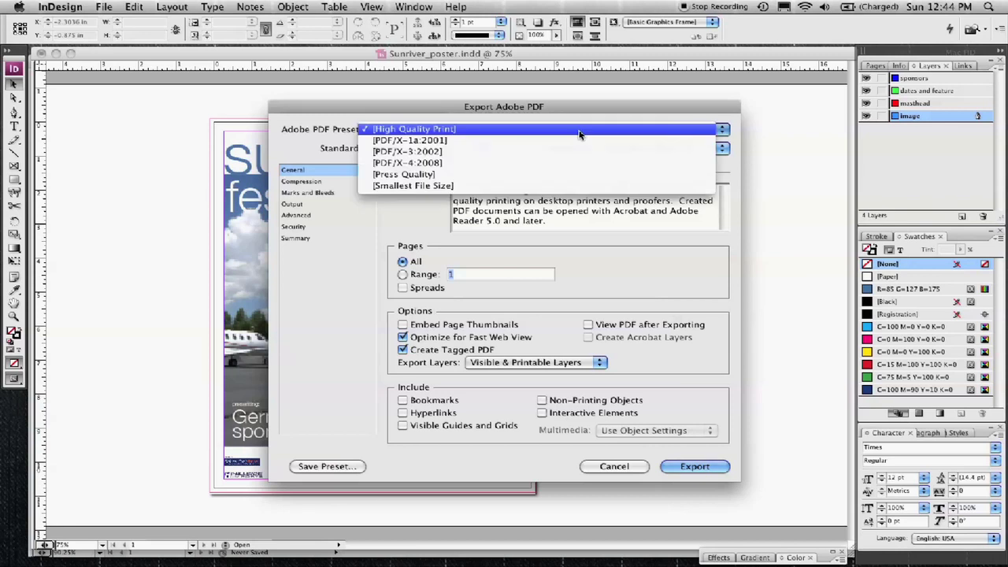
left_click(400, 142)
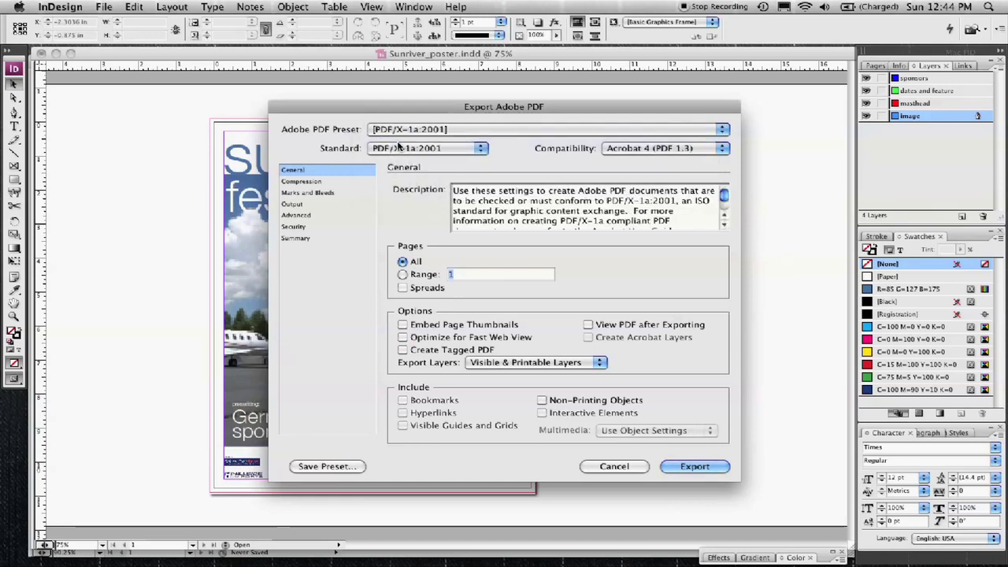
In Marks and Bleeds, keep document bleed settings off with the right bleed at 0 in.
left_click(309, 193)
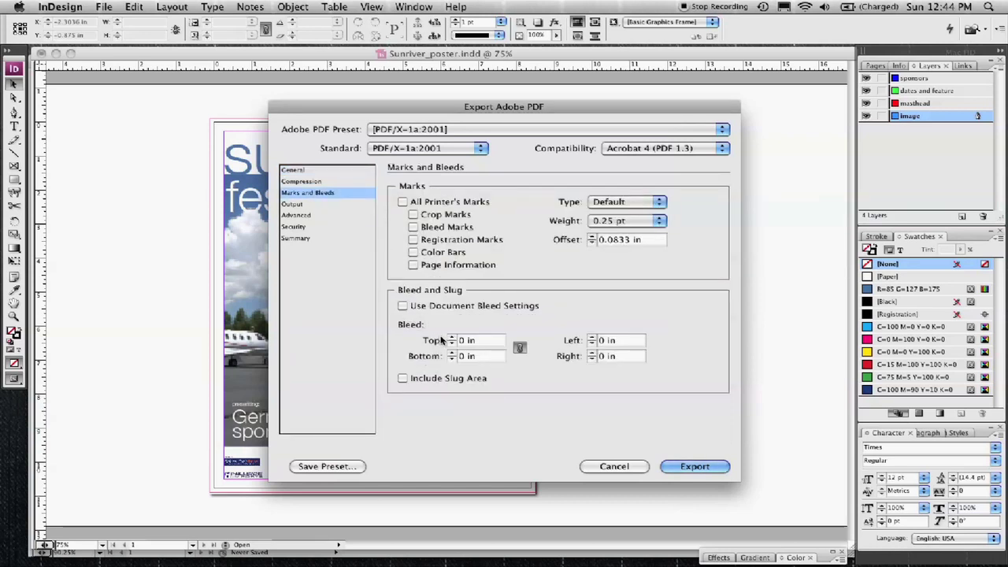
left_click(403, 306)
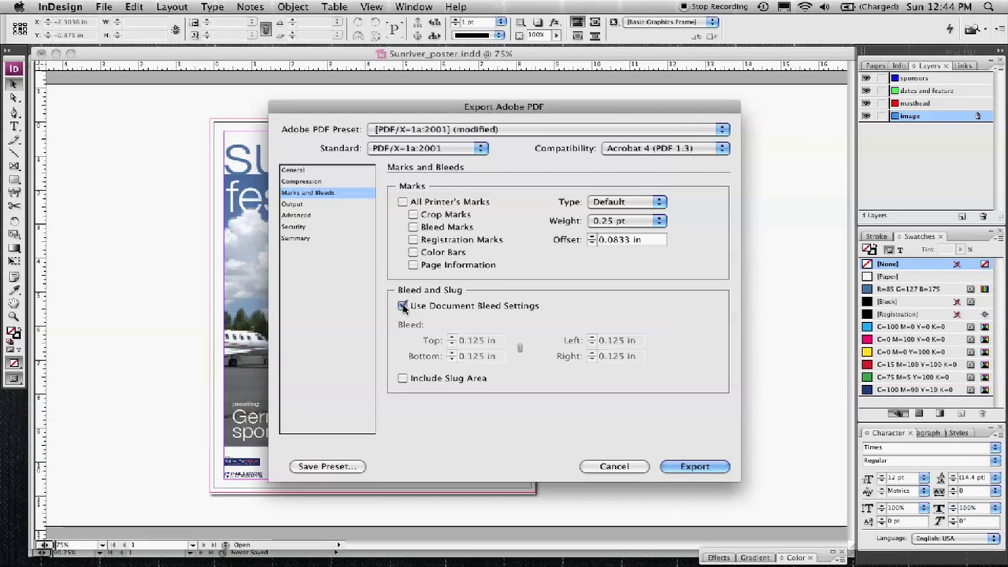
left_click(403, 306)
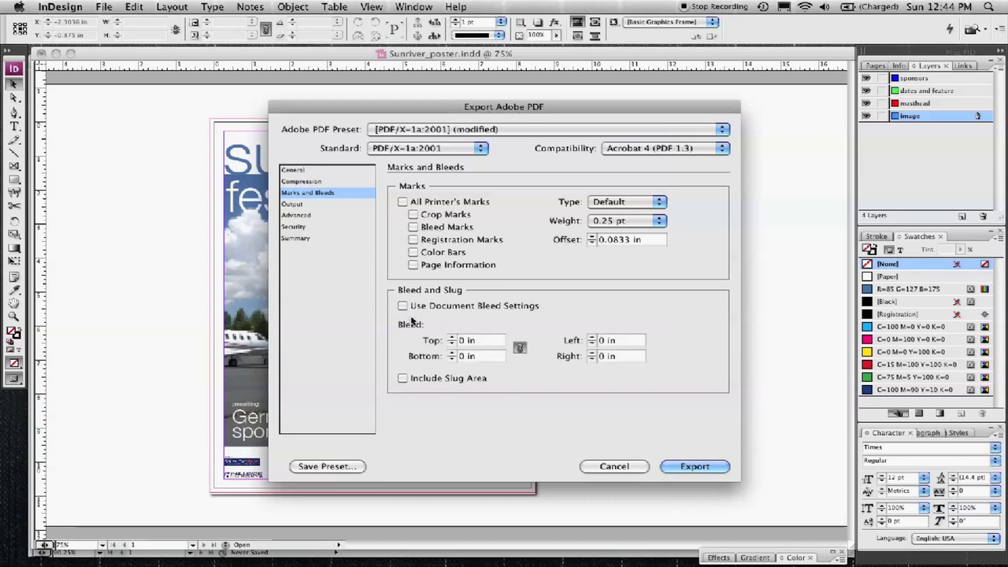
left_click(518, 348)
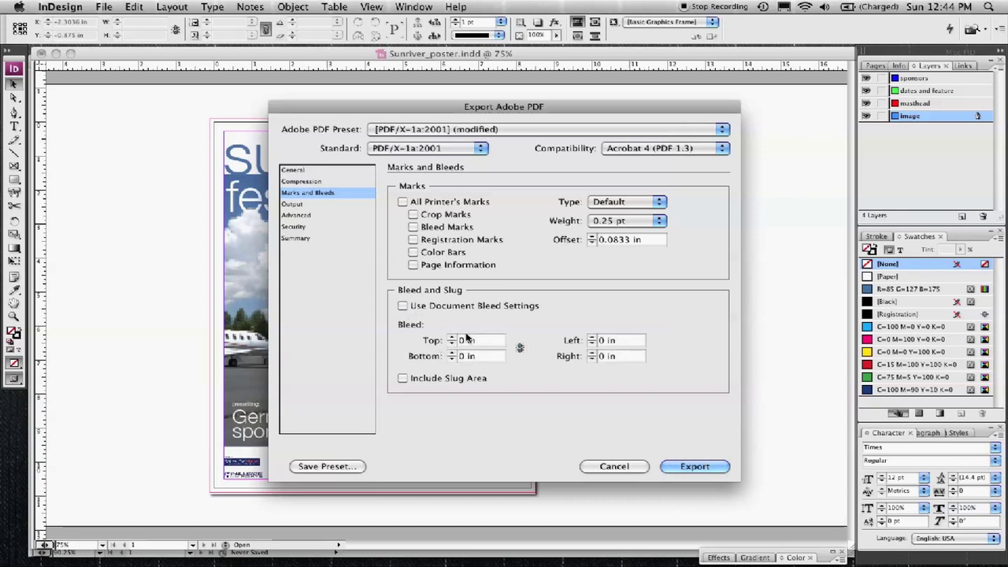
left_click(592, 353)
left_click(592, 353)
left_click(595, 359)
left_click(595, 359)
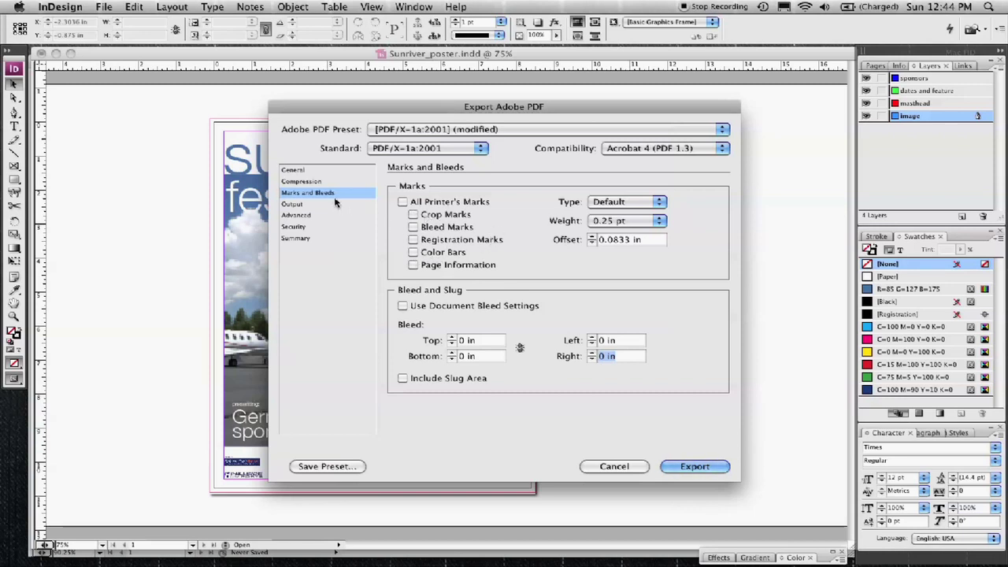
Review the Output, Compression and Marks and Bleeds panels, then return to General.
left_click(308, 205)
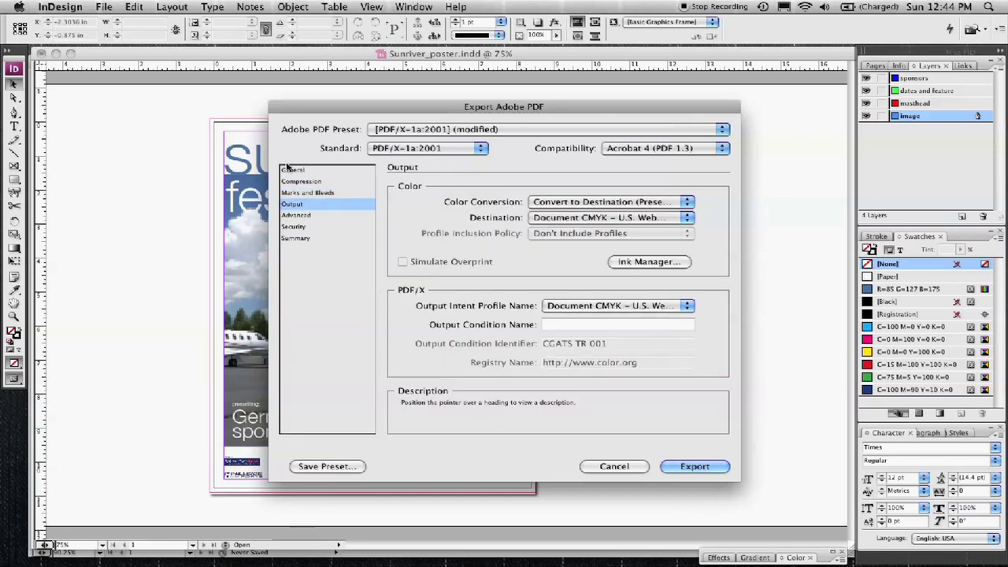
left_click(293, 170)
left_click(290, 181)
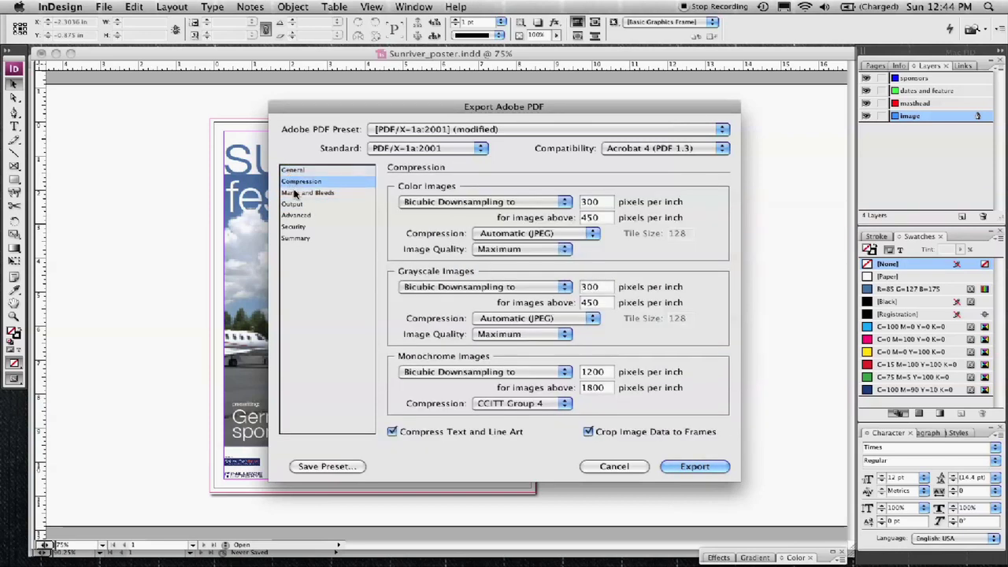
left_click(290, 193)
left_click(293, 172)
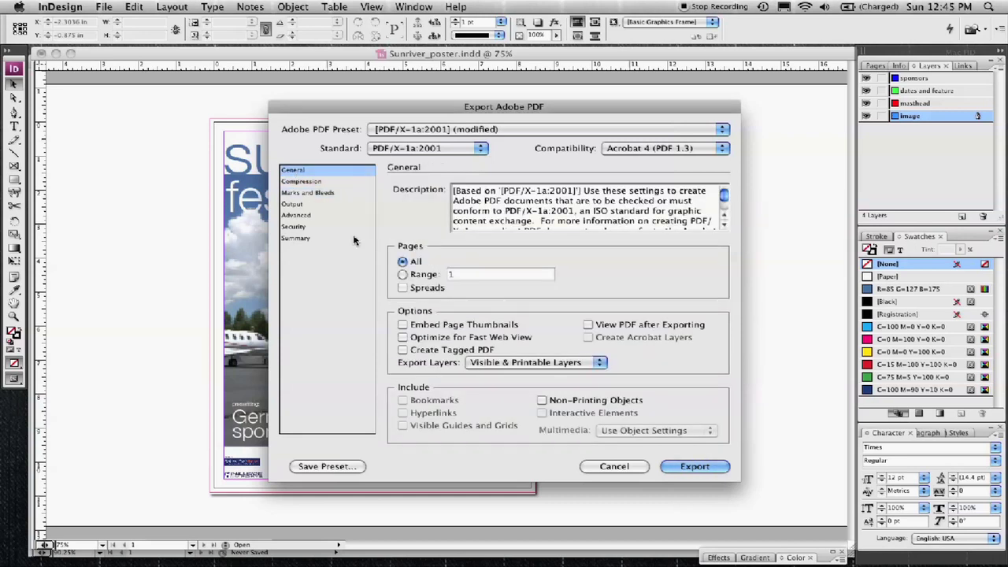
Export the PDF and accept the modified-links alert with OK.
left_click(692, 468)
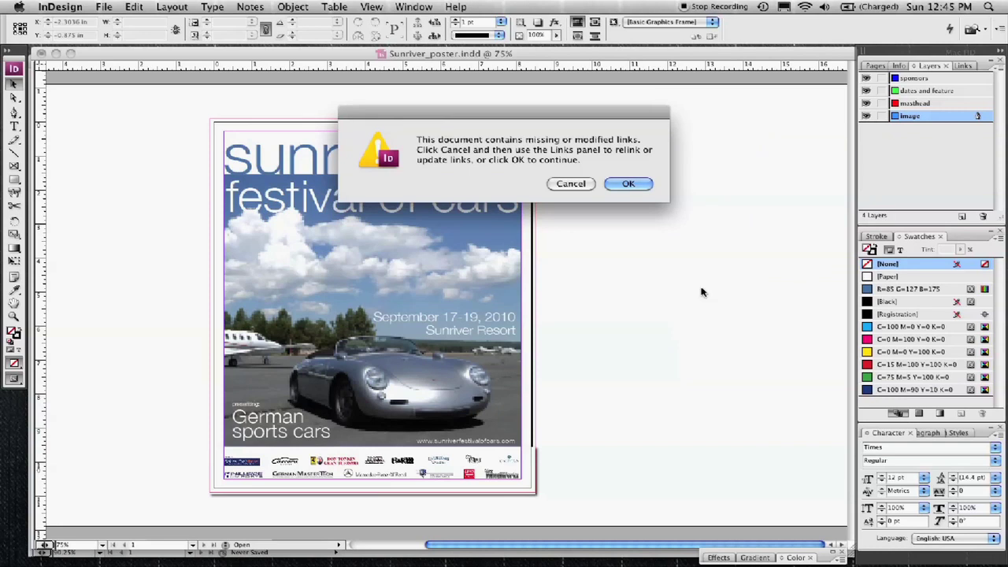
left_click(630, 184)
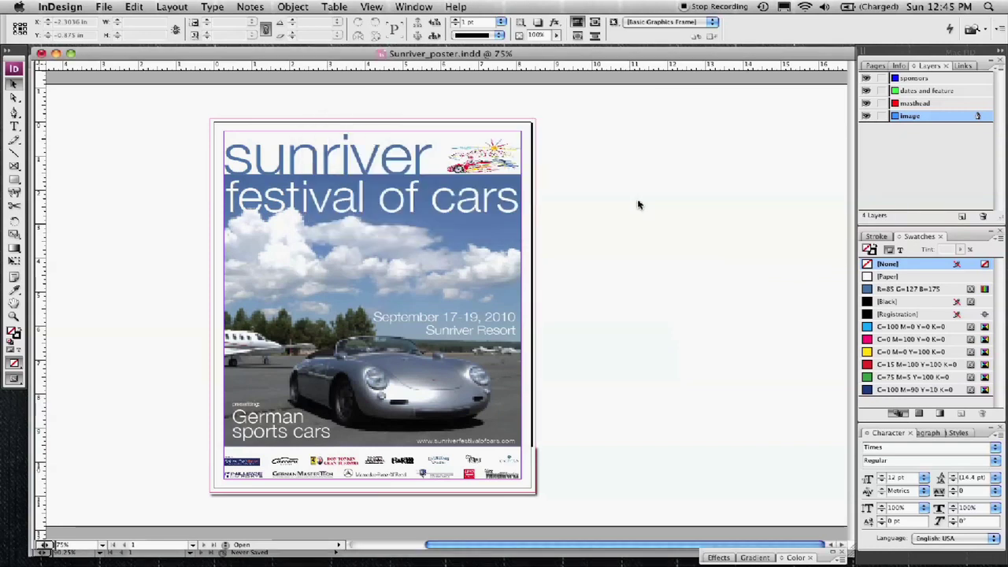
Minimize the untitled and poster InDesign windows to reveal the desktop.
left_click_drag(641, 53, 584, 205)
double_click(640, 63)
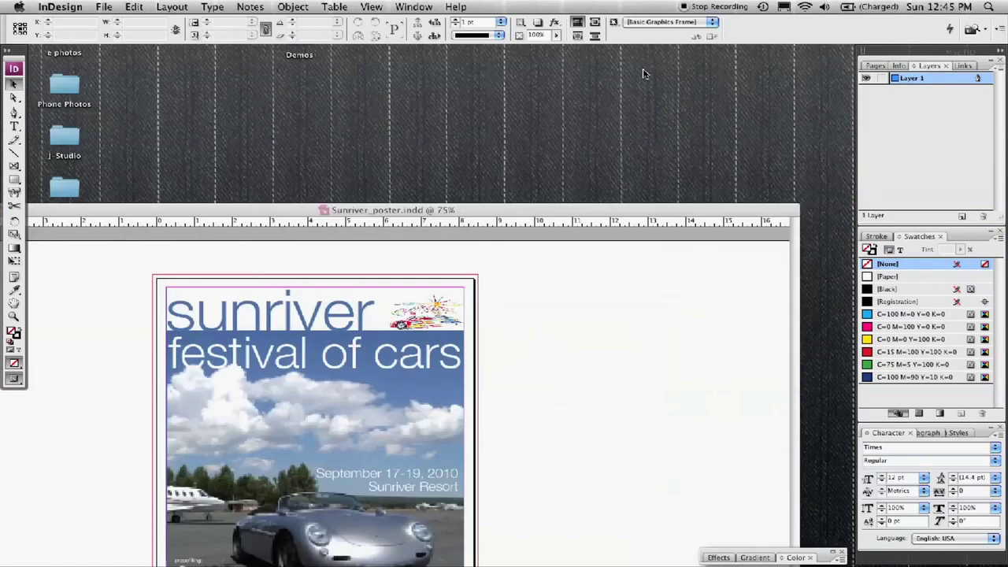
left_click(611, 189)
double_click(607, 210)
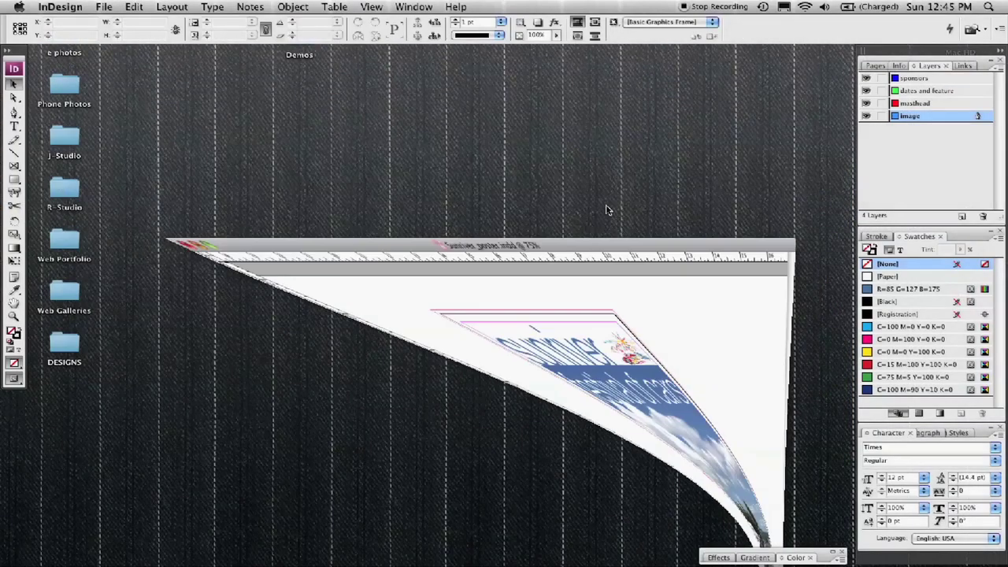
left_click(614, 209)
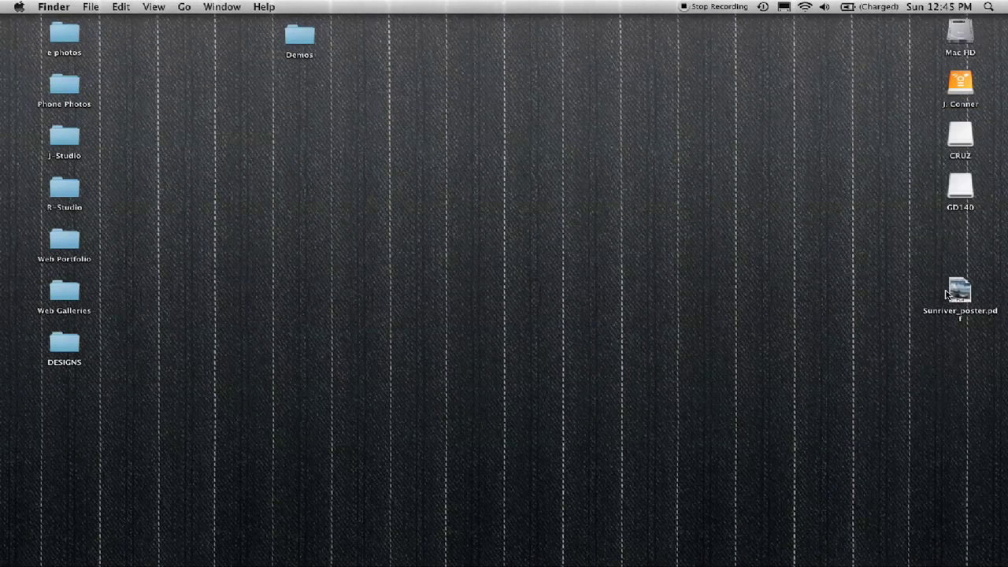
Open Sunriver_poster.pdf in Preview to check it, then close it.
double_click(961, 293)
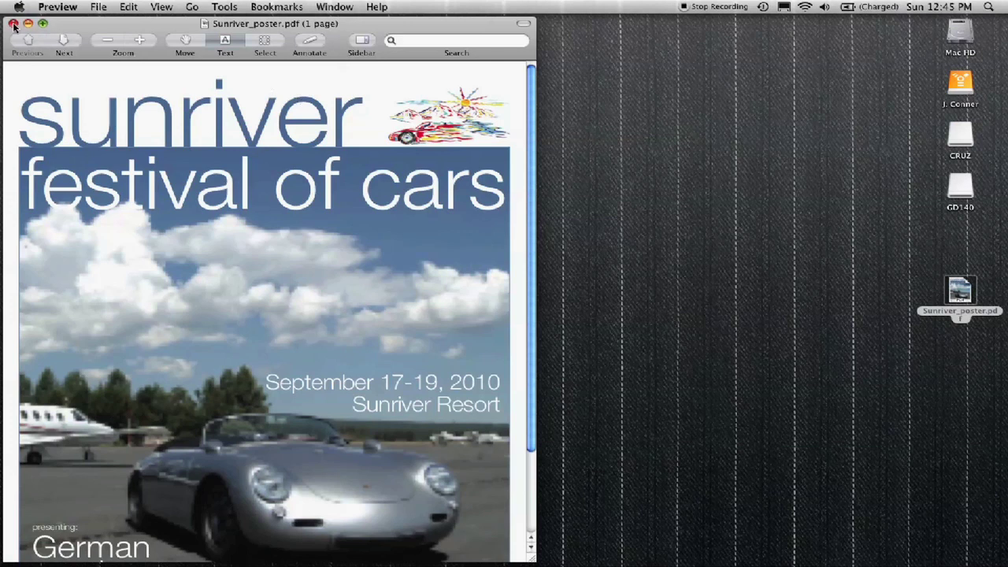
left_click(14, 24)
mouse_move(568, 561)
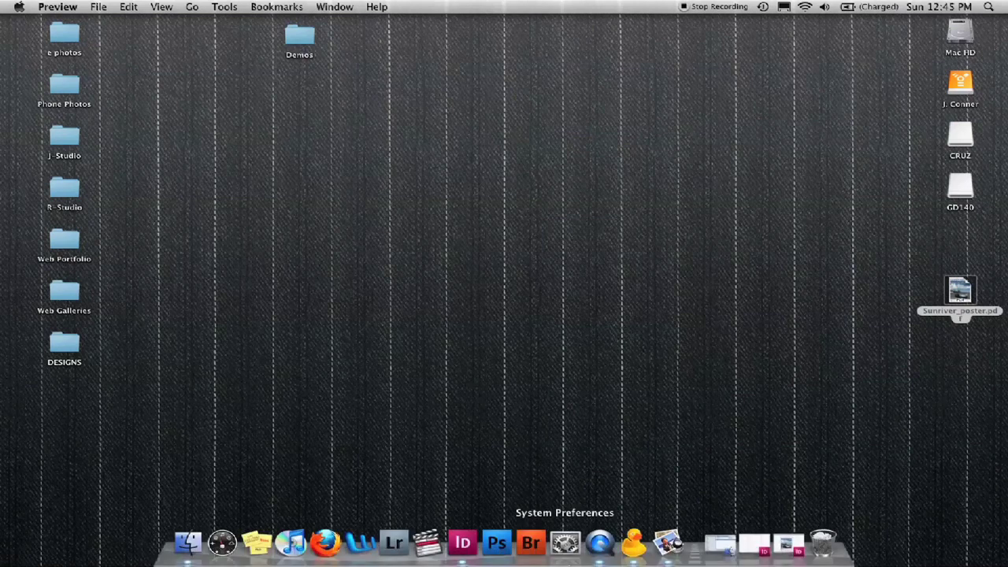
Restore the poster window and start File > Package, viewing the preflight info.
left_click(790, 549)
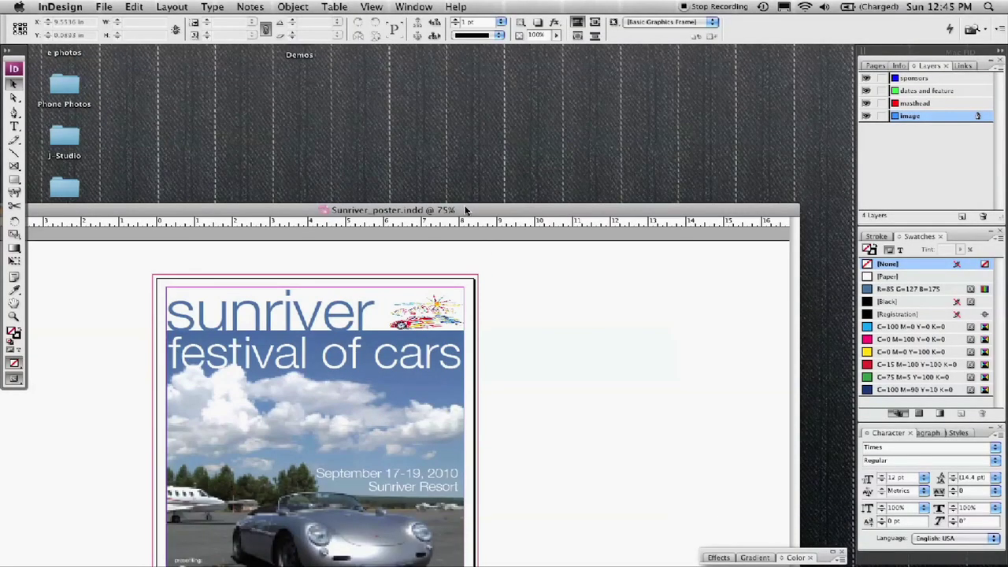
left_click_drag(464, 211, 526, 57)
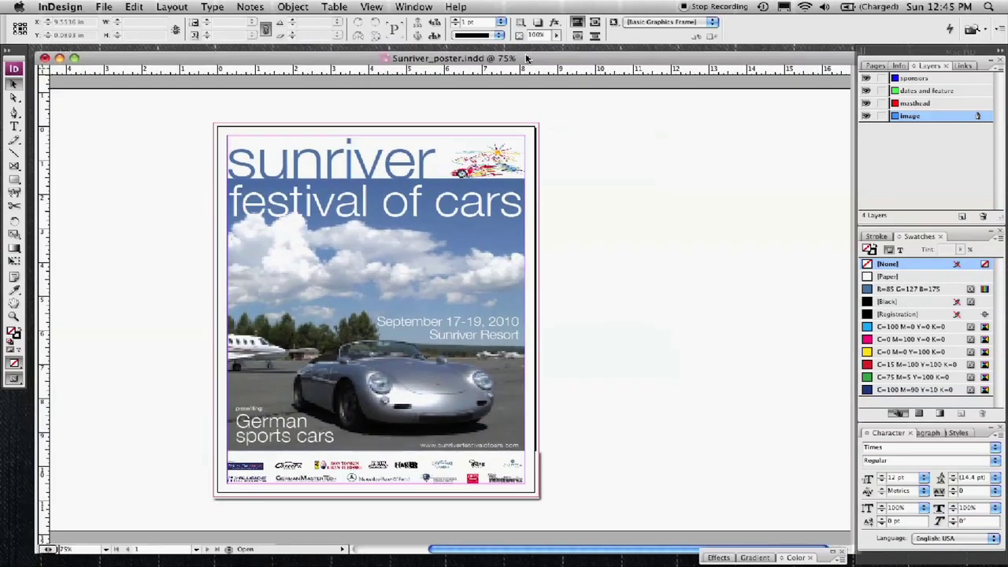
left_click(110, 7)
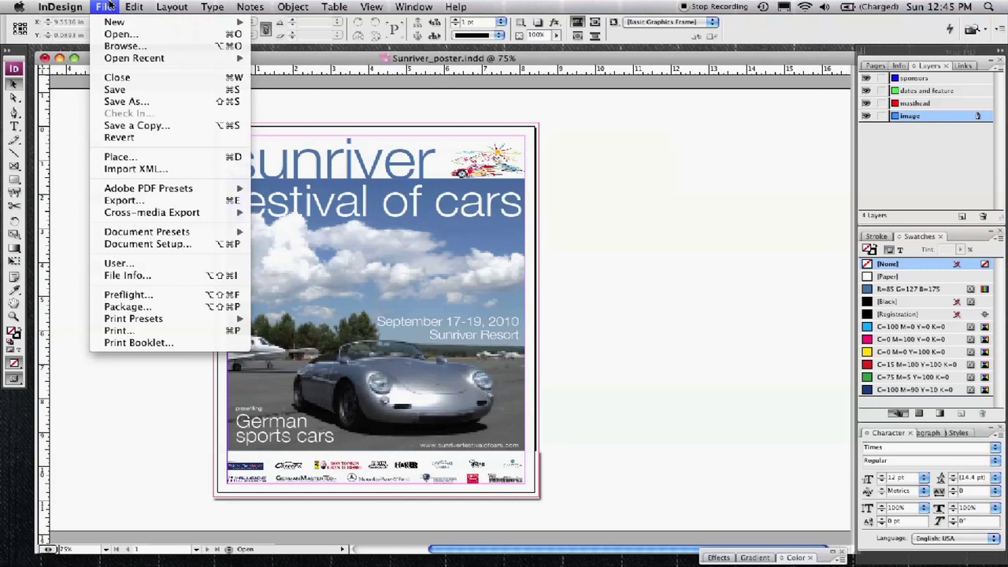
left_click(125, 306)
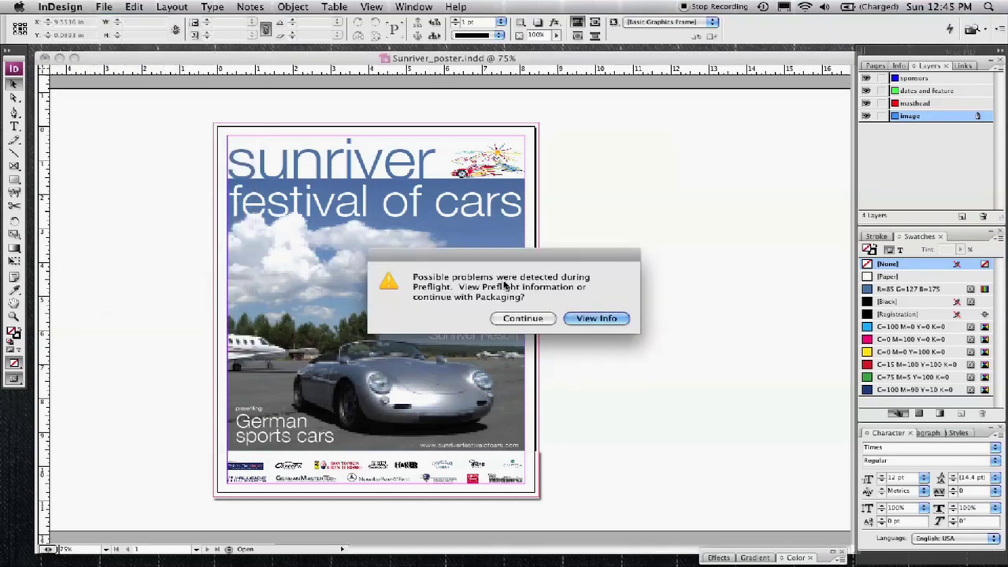
left_click(578, 319)
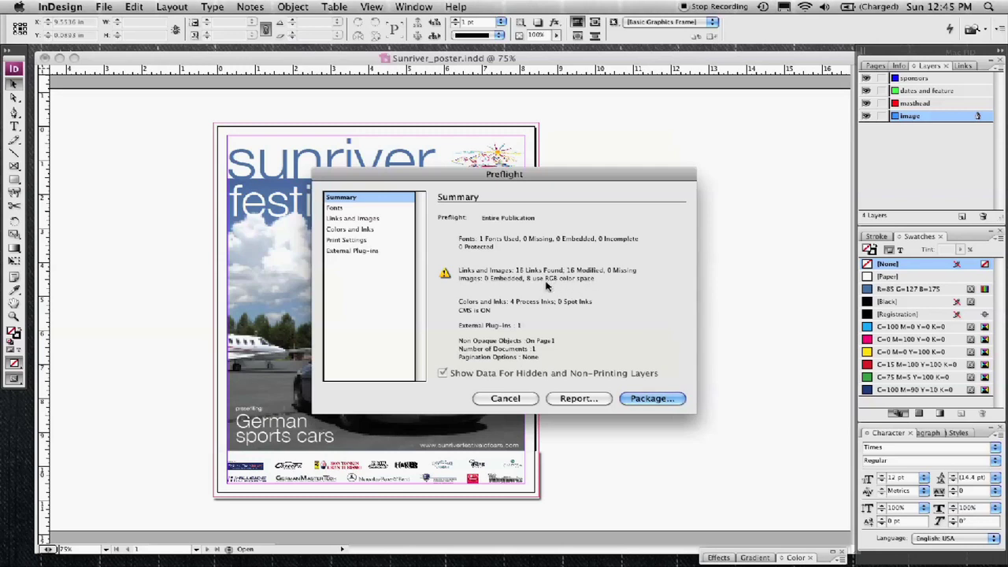
left_click(647, 398)
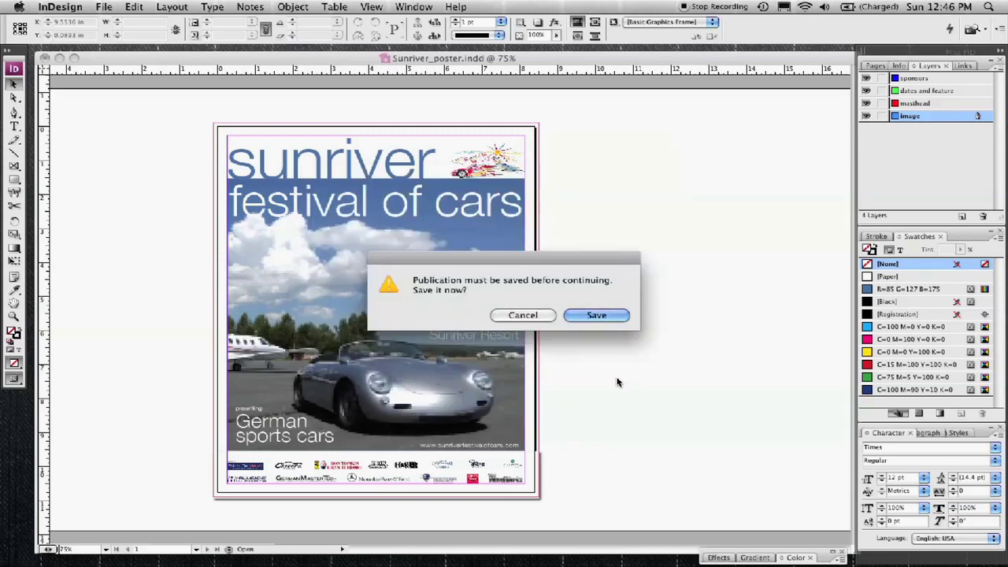
Save the poster and package it to the Desktop, accepting the font licensing warning.
left_click(600, 316)
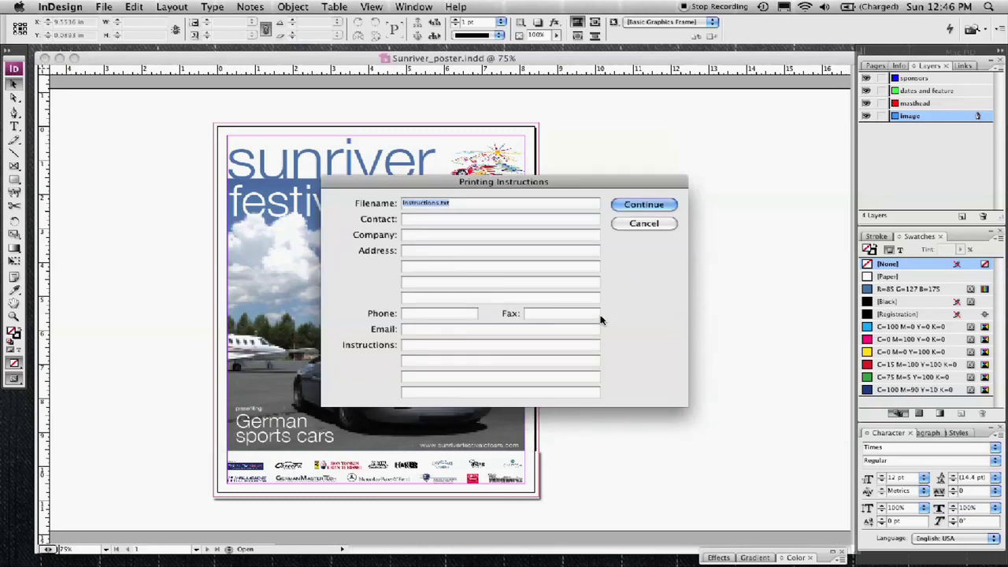
left_click(632, 206)
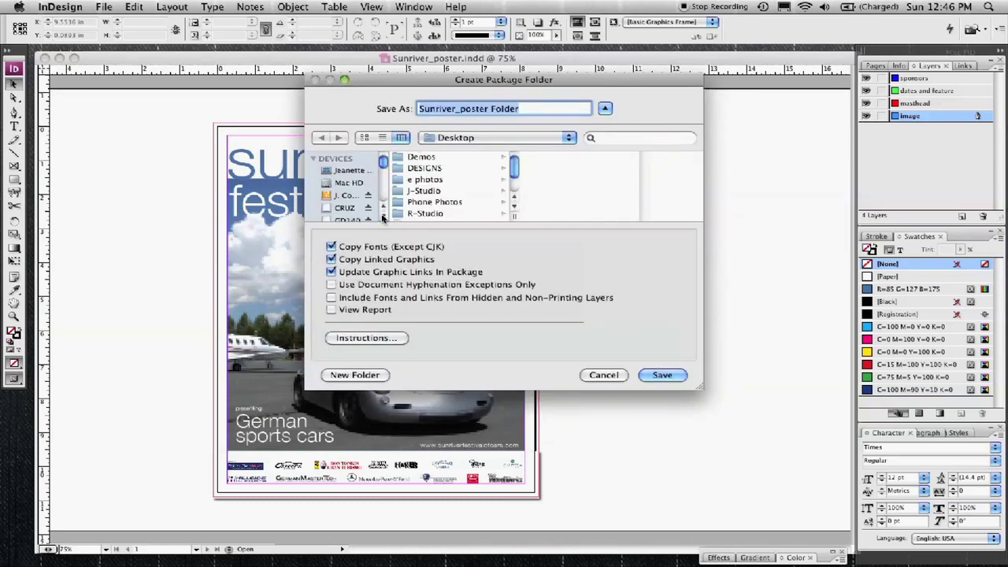
scroll(383, 219, "down", 3)
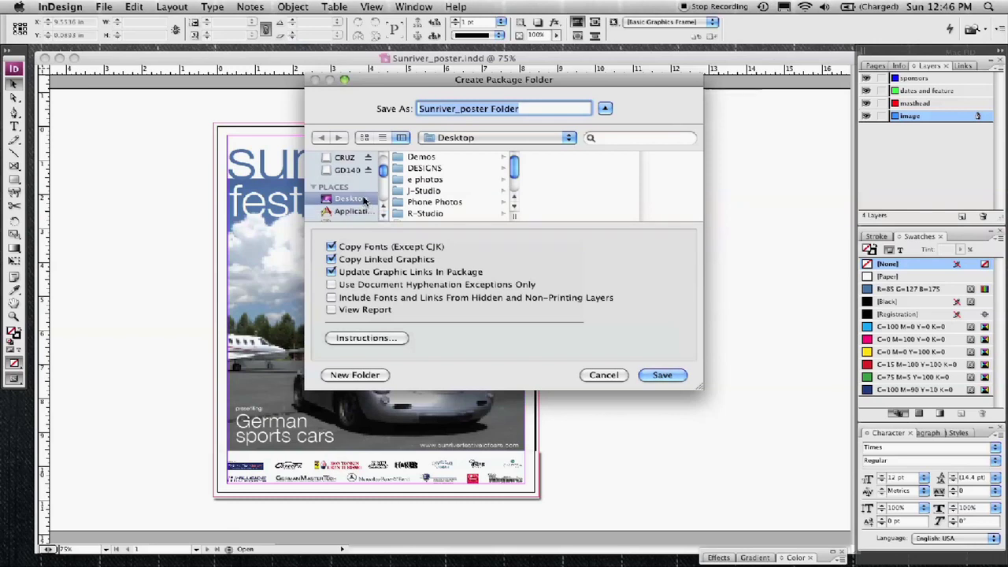
left_click(652, 377)
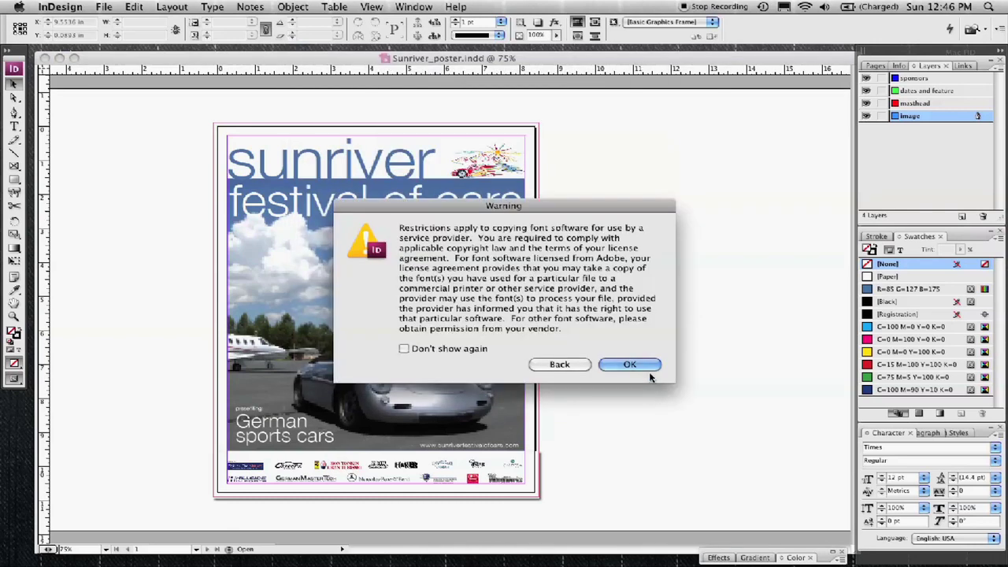
left_click(643, 364)
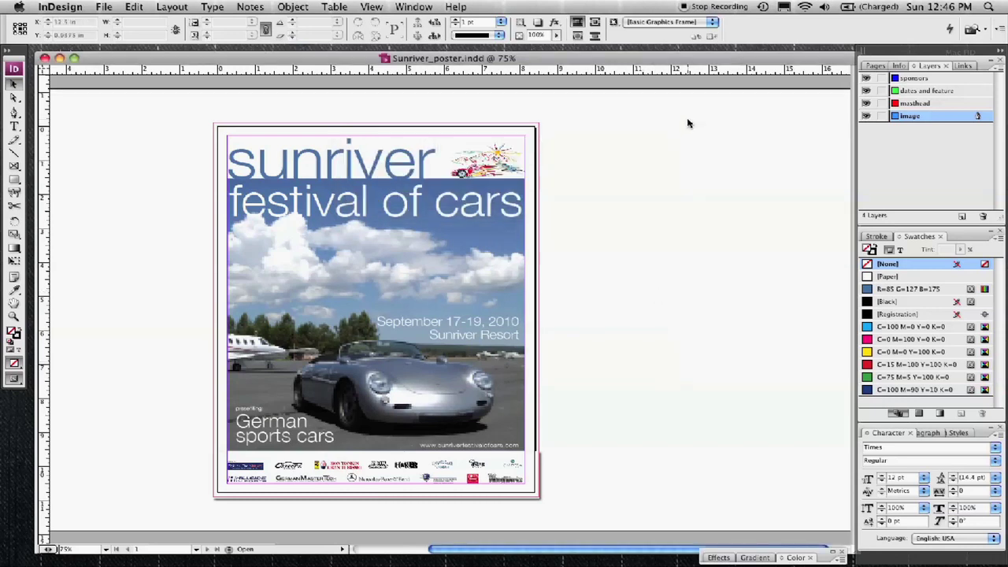
Close the poster document, open Sunriver_poster Folder, and move Sunriver_poster.pdf into it.
key("super+w")
left_click(660, 66)
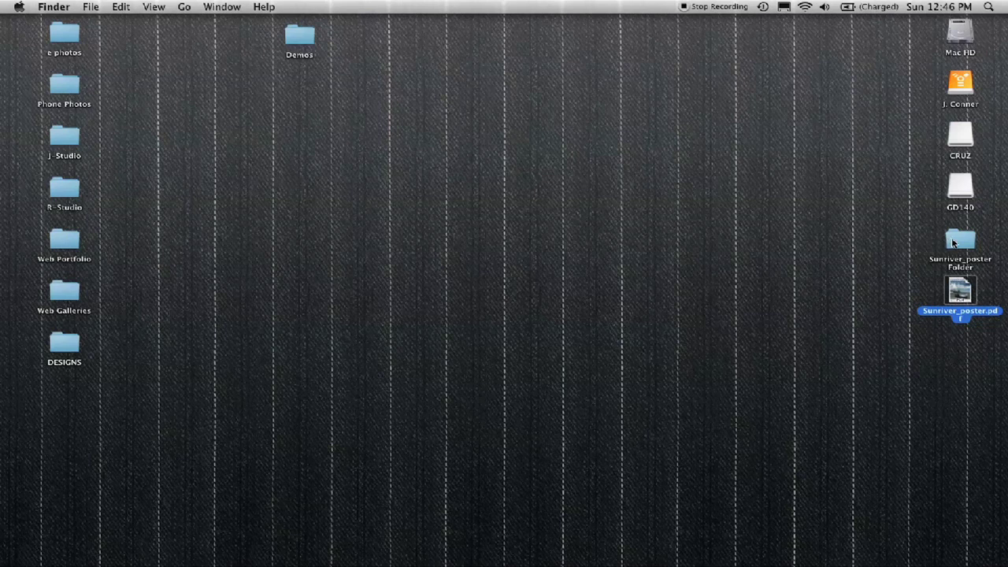
double_click(959, 243)
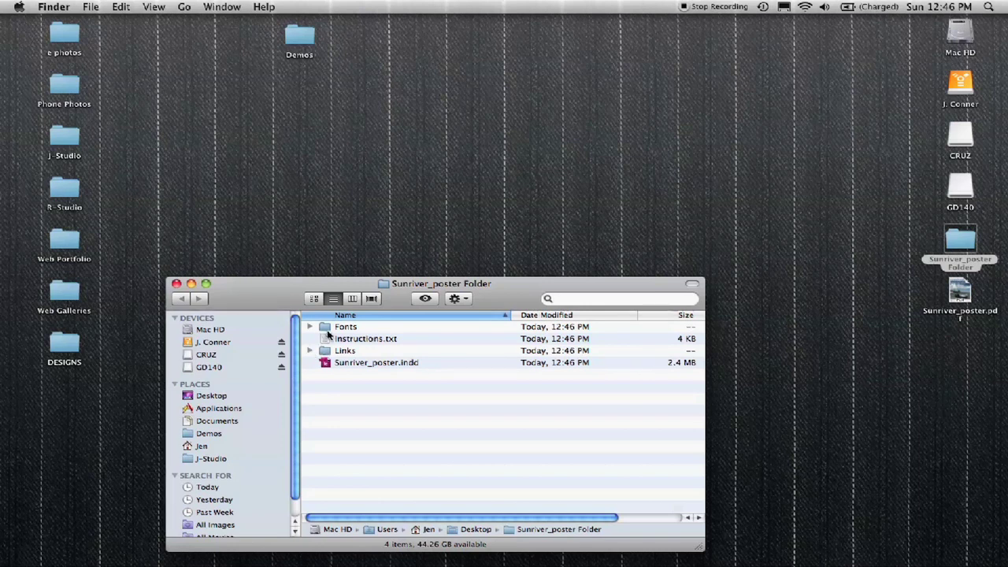
left_click_drag(402, 284, 397, 165)
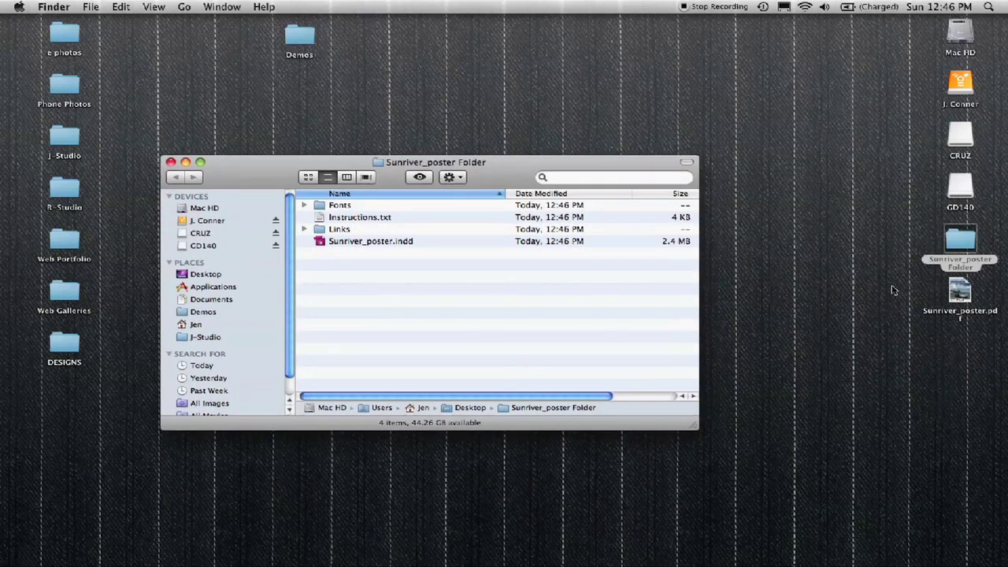
left_click_drag(953, 293, 606, 332)
left_click(543, 326)
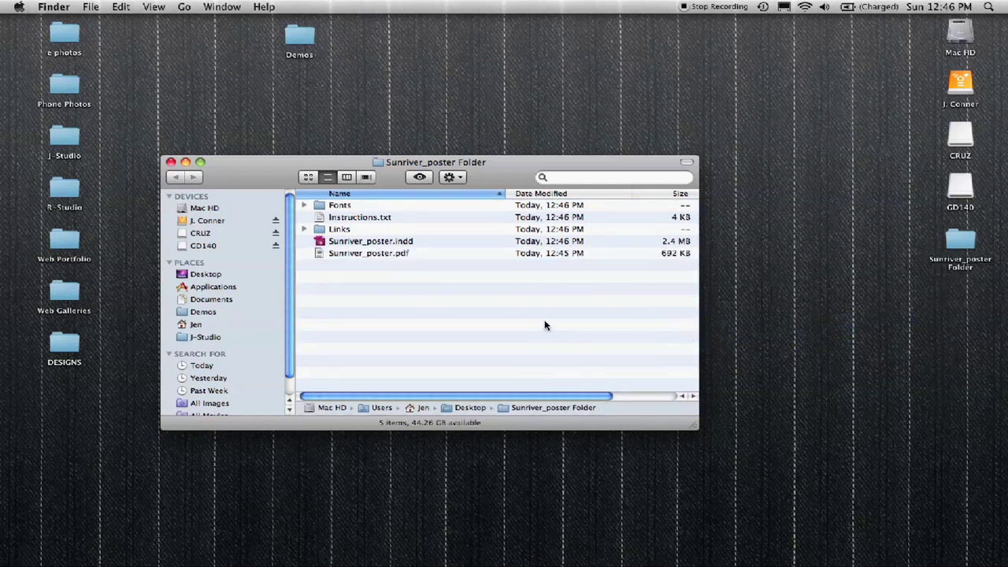